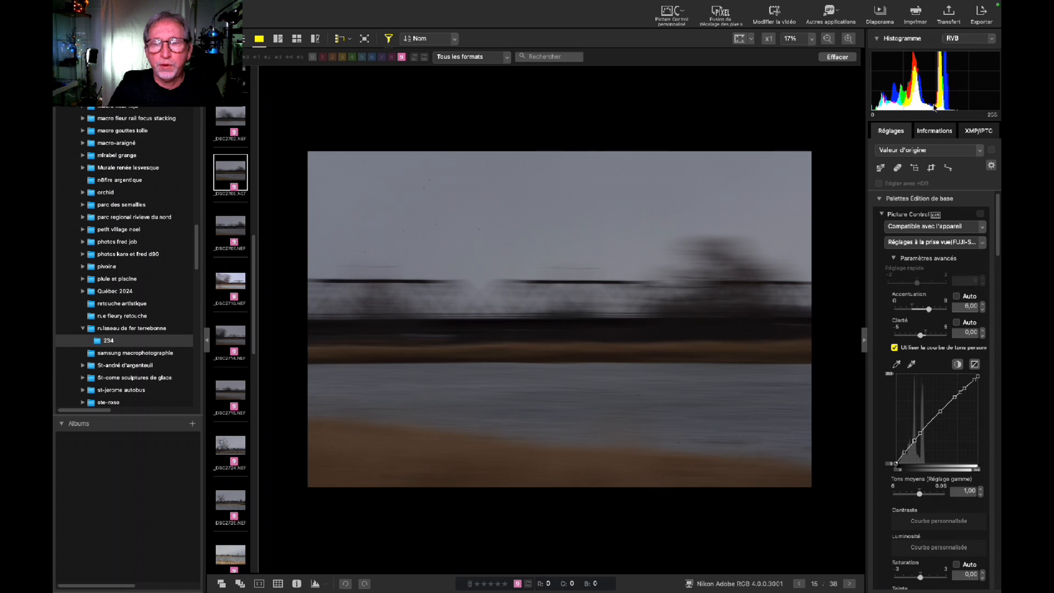
Review the photo's file and camera information, then send it to DxO FilmPack 7.
left_click(935, 132)
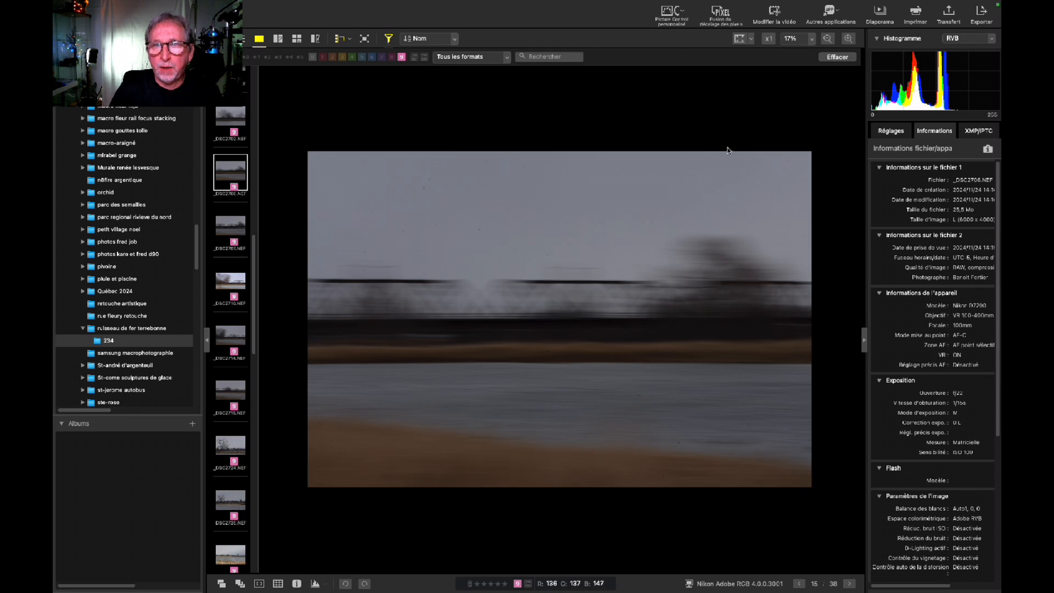
left_click(838, 14)
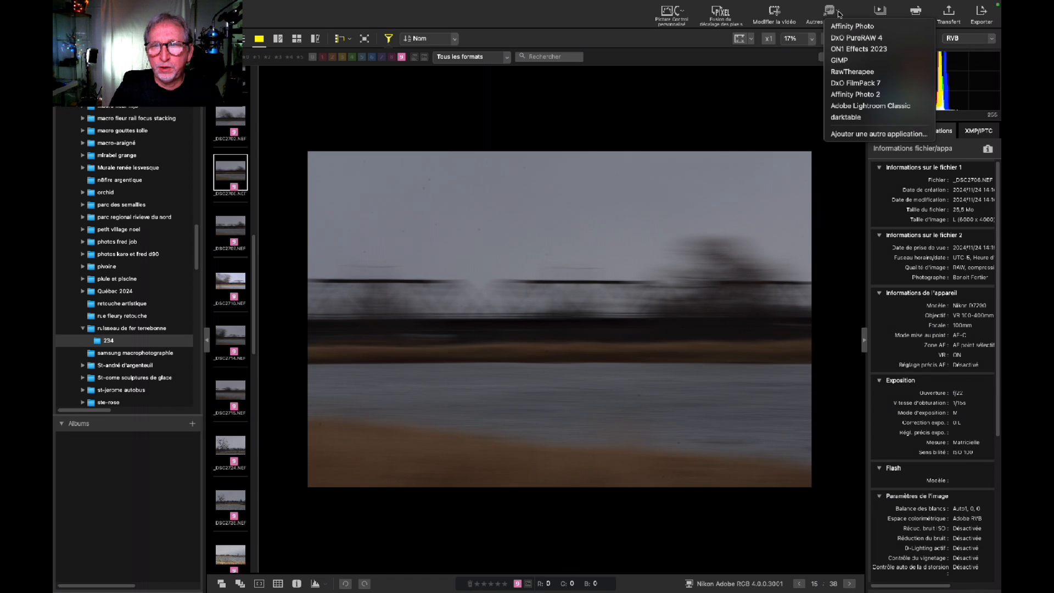
left_click(854, 83)
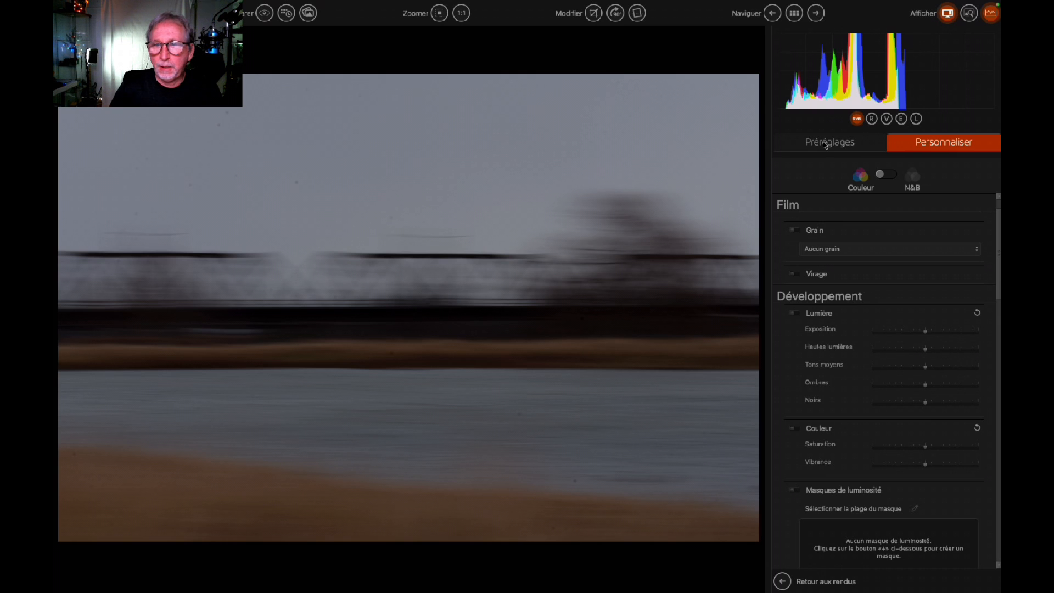
Apply the Film Cinéma preset 'Vert et rose passé' to the riverside photo.
left_click(825, 143)
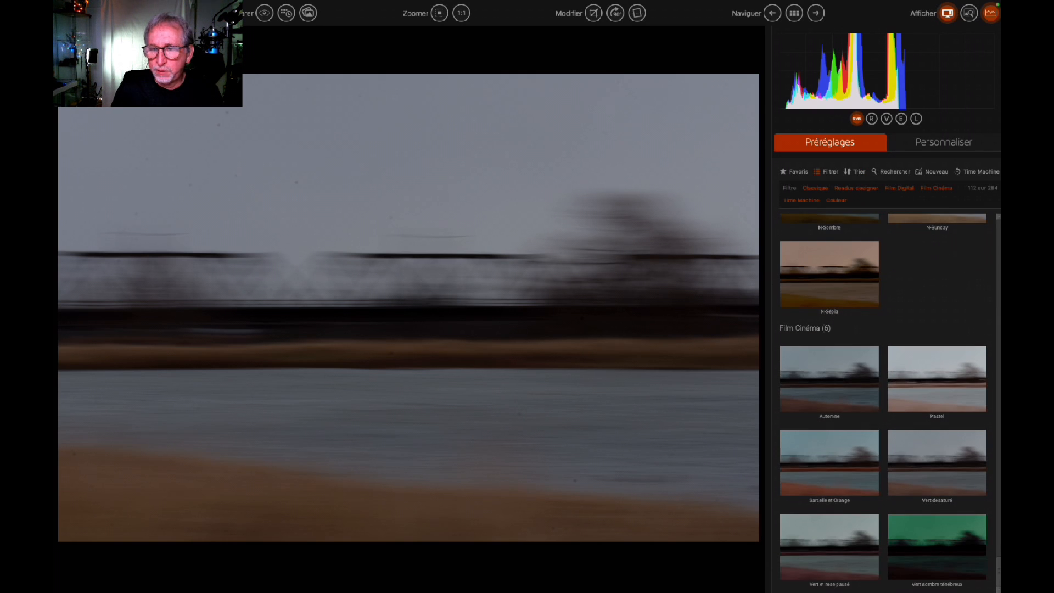
left_click_drag(998, 574, 854, 205)
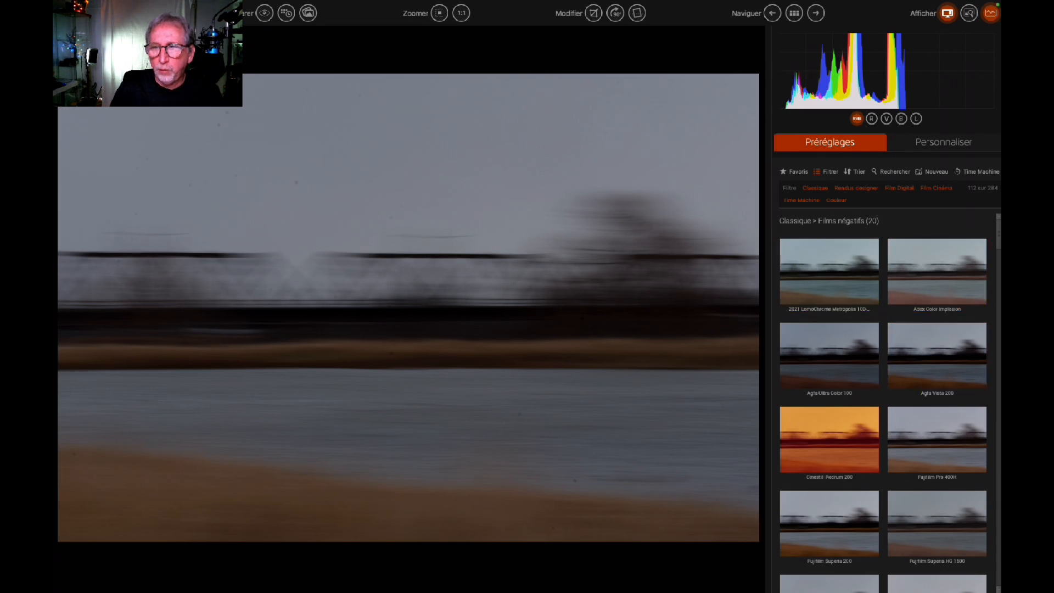
left_click_drag(996, 230, 992, 588)
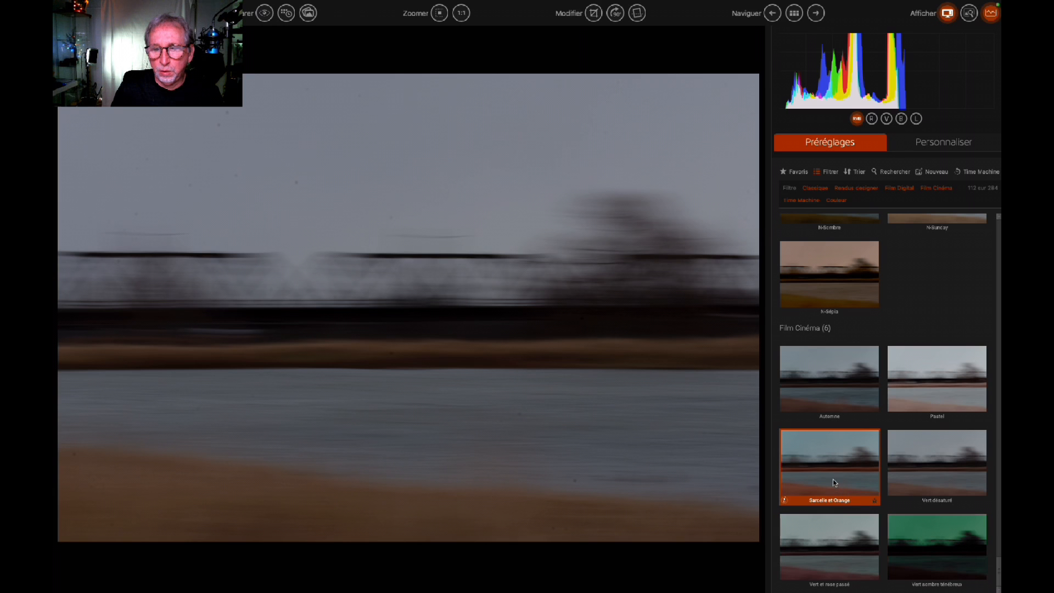
left_click(820, 557)
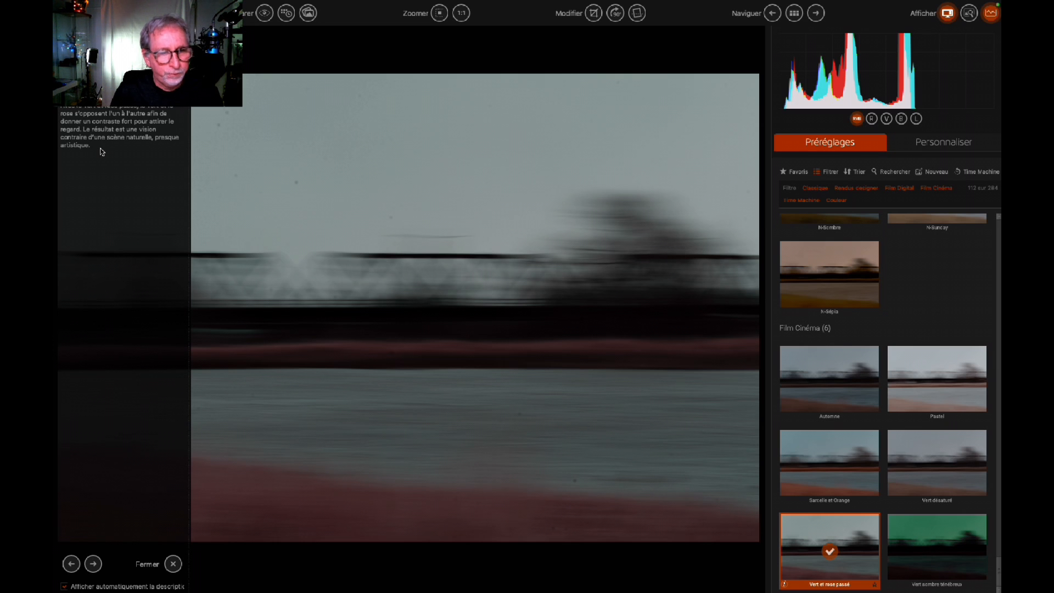
left_click(939, 145)
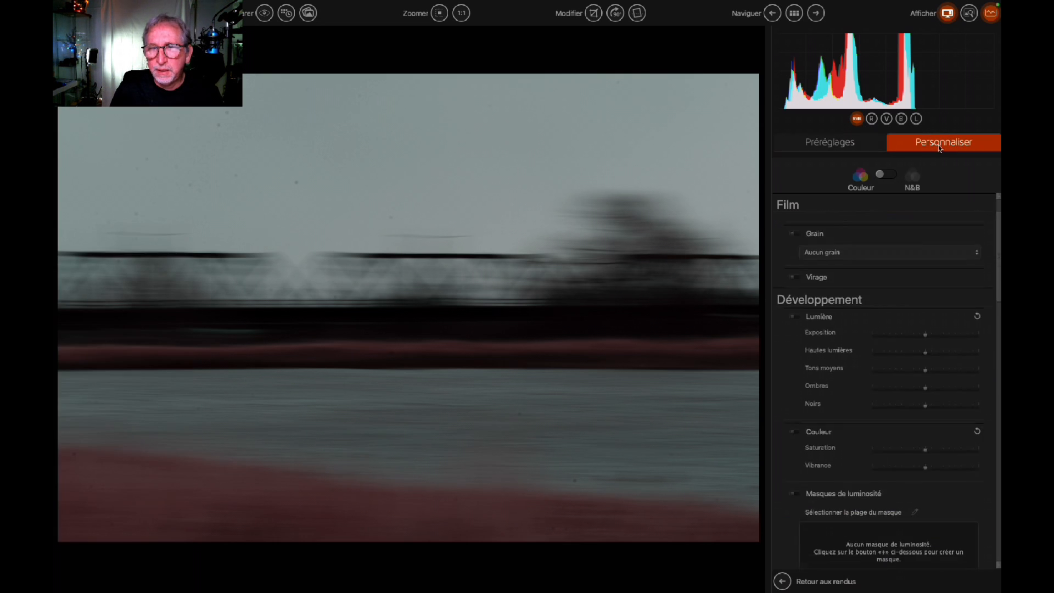
Lower the film rendering intensity and raise the exposure and shadows slightly.
left_click_drag(997, 303, 988, 226)
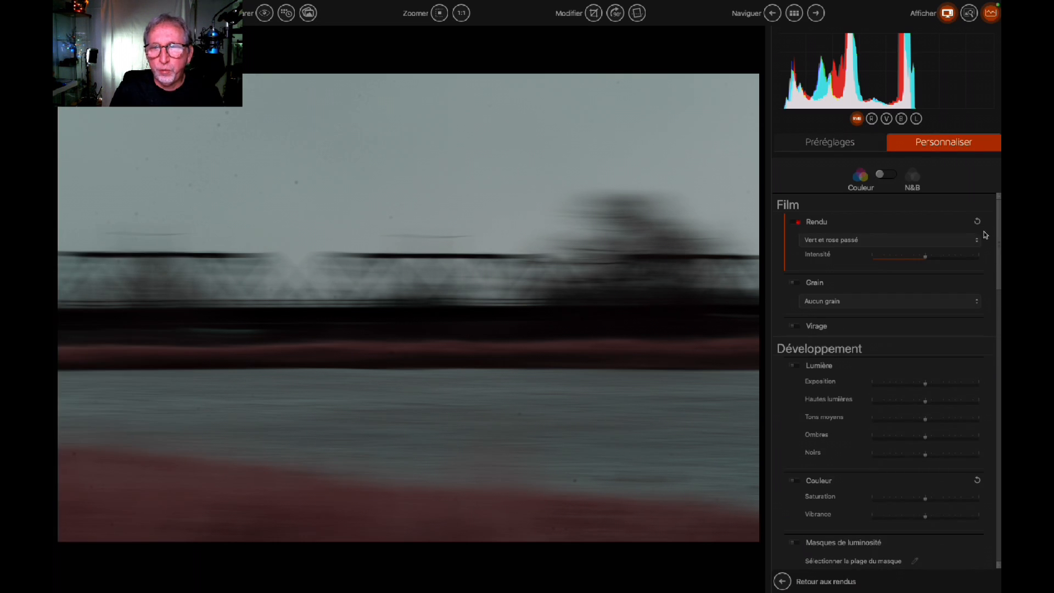
mouse_move(925, 258)
left_mouse_down()
mouse_move(910, 261)
mouse_move(925, 258)
left_mouse_up()
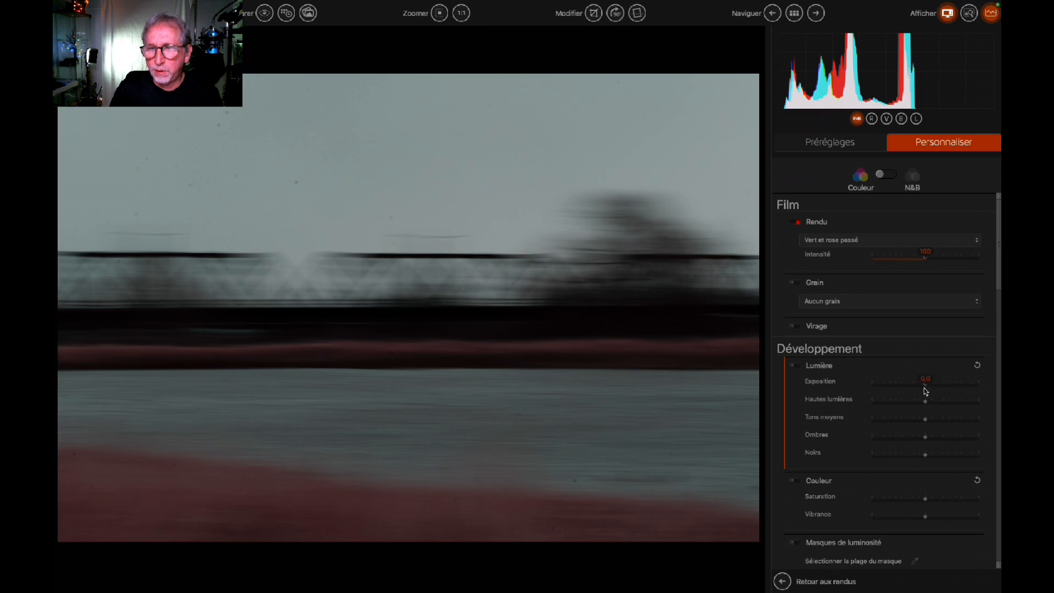
left_click_drag(925, 383, 938, 383)
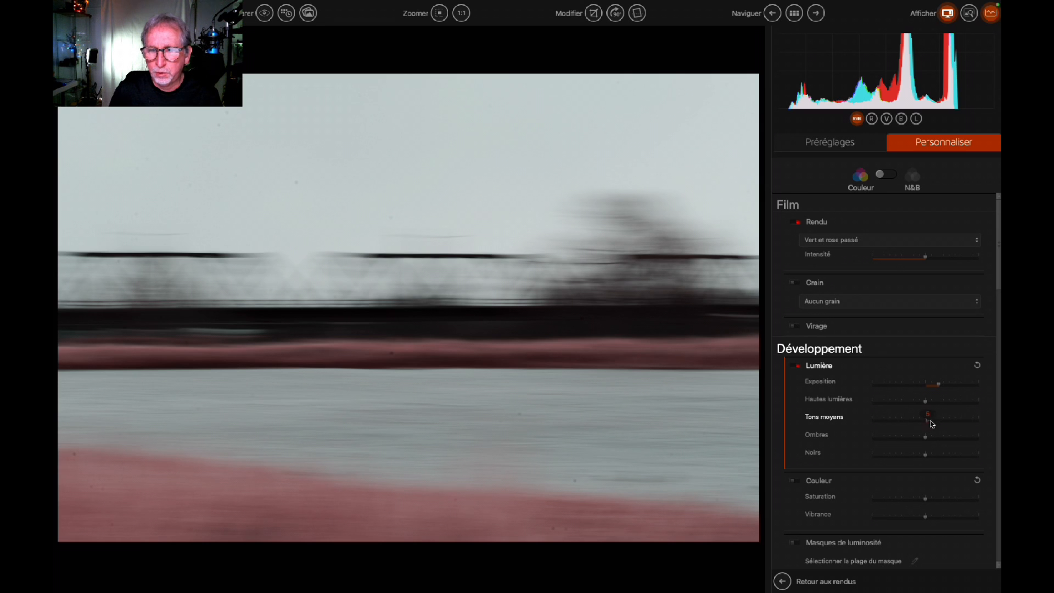
left_click_drag(925, 438, 930, 437)
Add micro-contrast, set fine contrast and midtone contrast to 3, and adjust shadow contrast.
left_click_drag(998, 283, 992, 450)
left_click(926, 322)
left_click(927, 336)
left_click(927, 383)
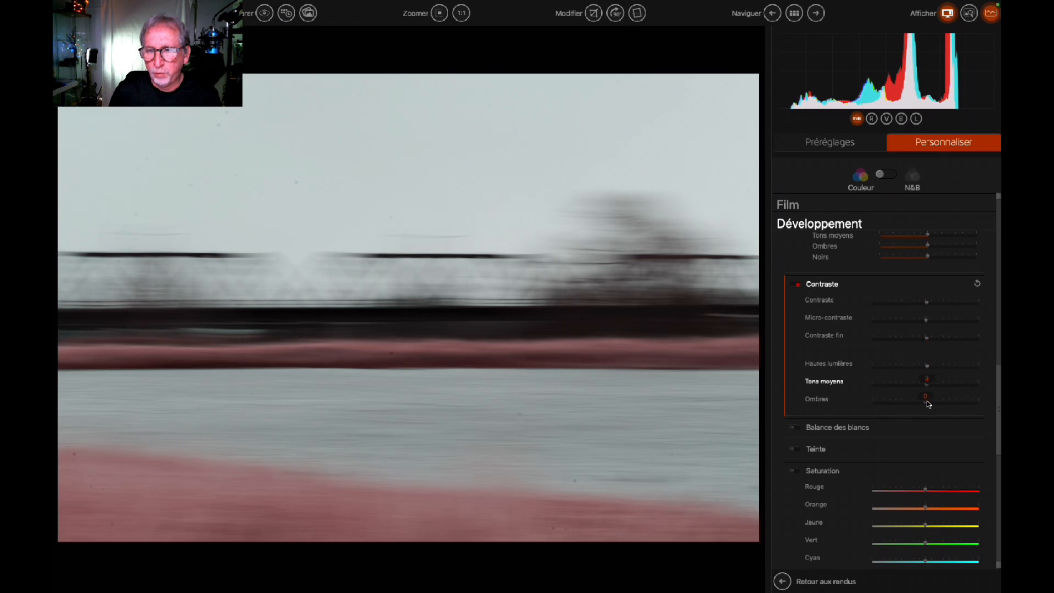
left_click(927, 403)
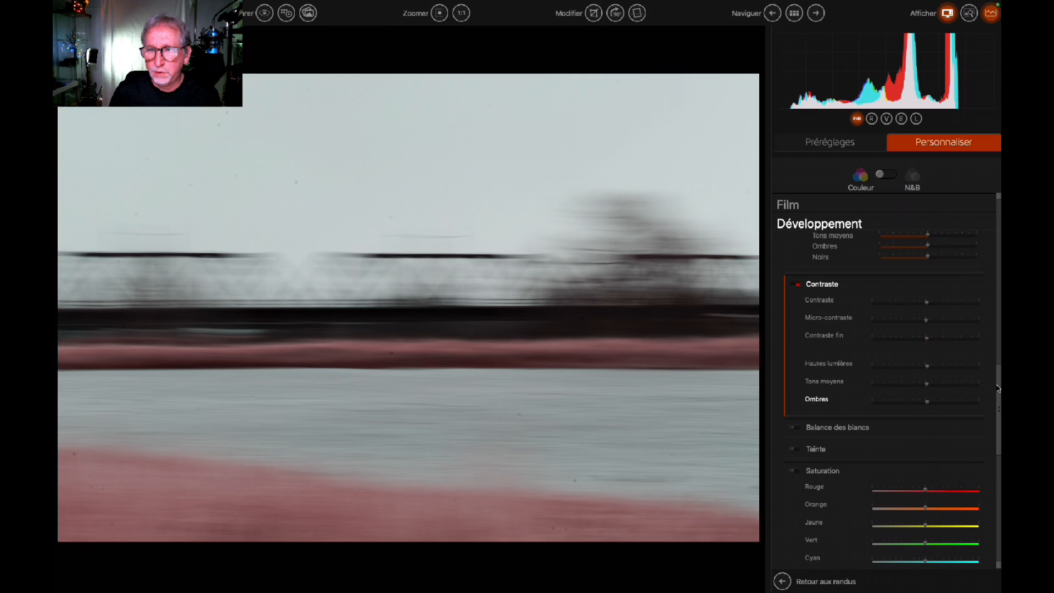
left_click_drag(998, 392, 969, 253)
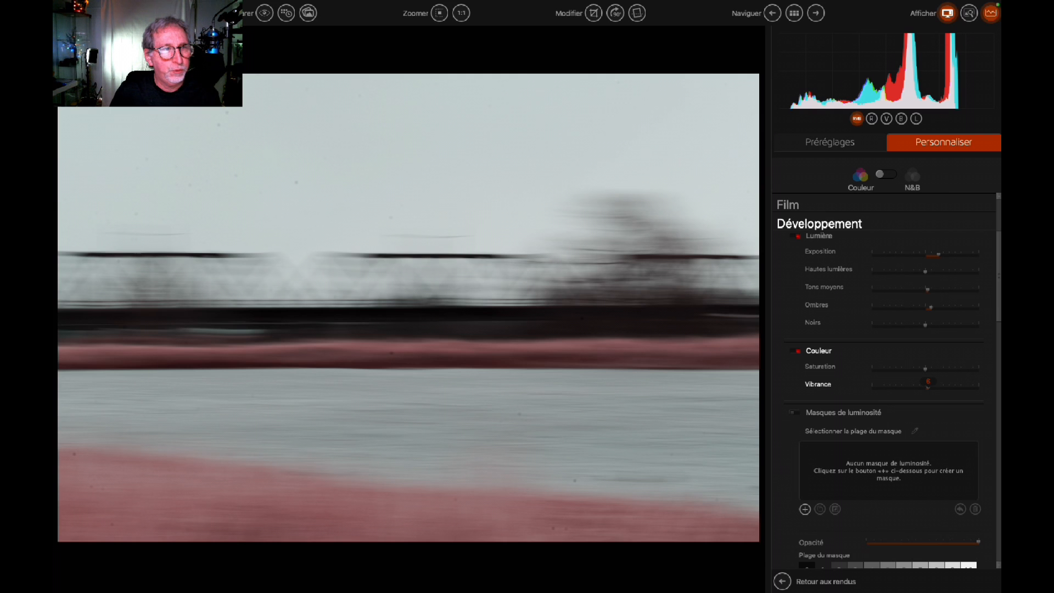
Save the photo as an 8-bit compressed TIFF named 'icm pont2'.
left_click(144, 6)
left_click(192, 53)
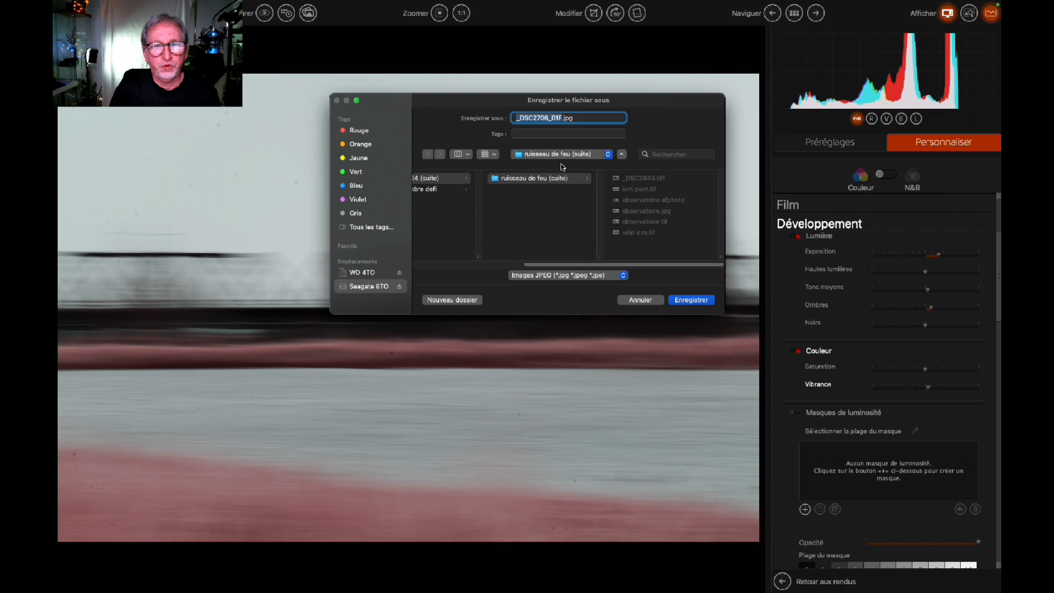
left_click(611, 275)
left_click(548, 285)
type("i")
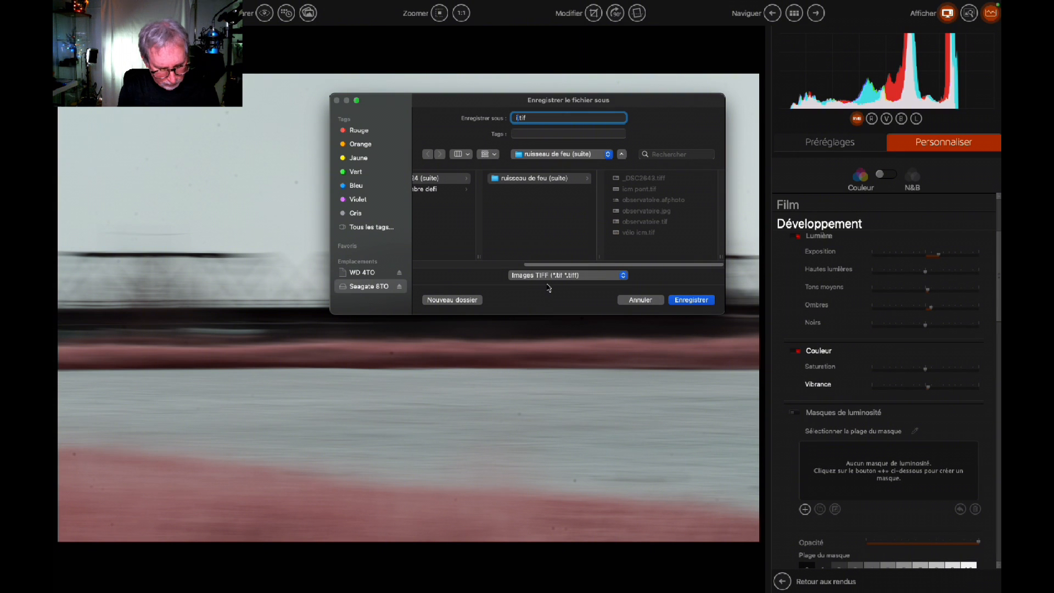
type("cm pont2")
left_click(686, 300)
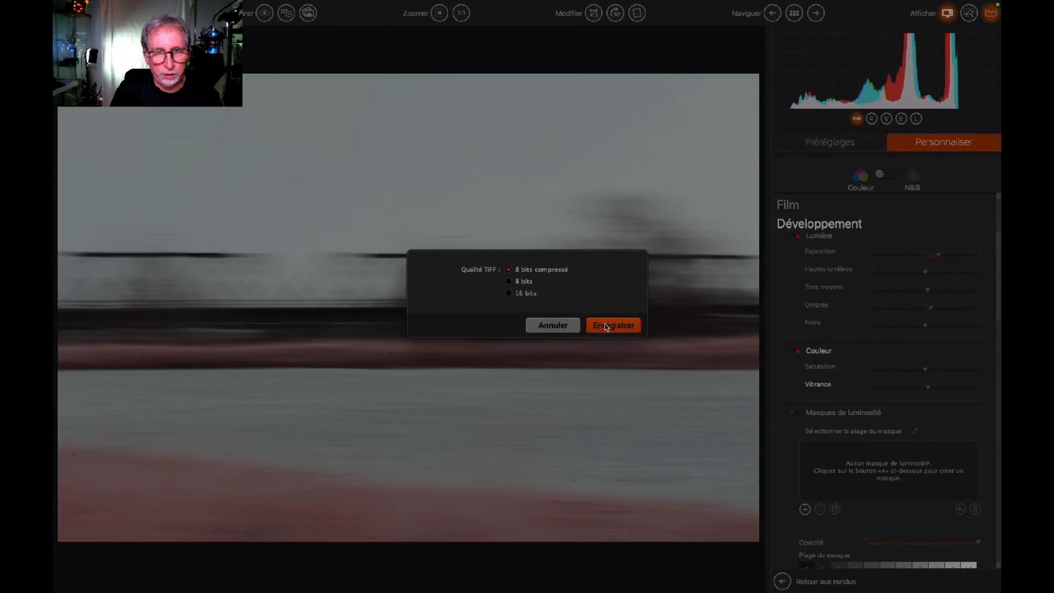
left_click(551, 326)
right_click(882, 227)
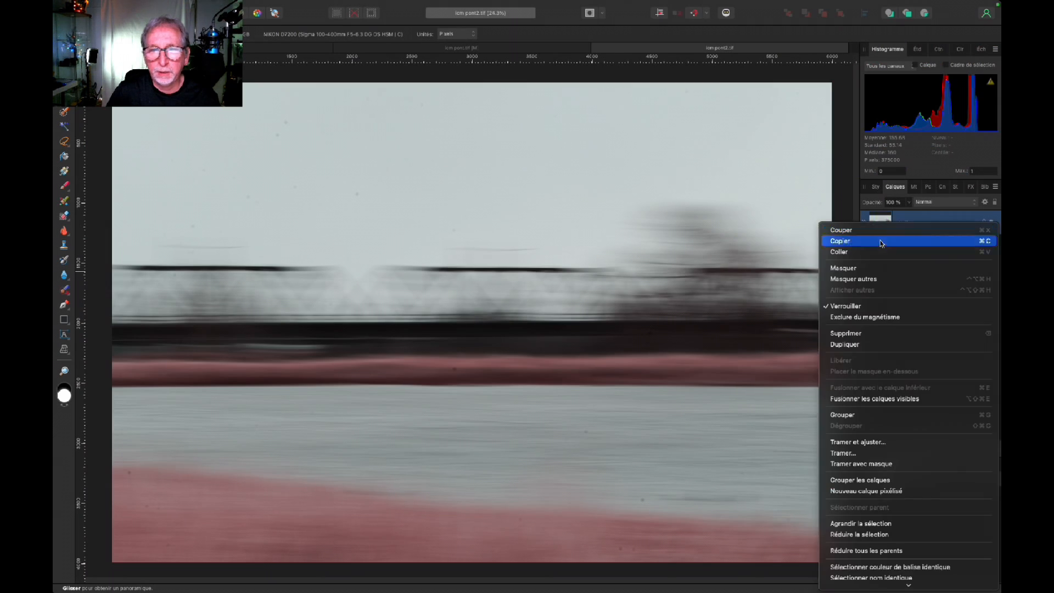
Duplicate the background layer and develop it with more clarity and 21% radius, 20% amount sharpening.
left_click(854, 344)
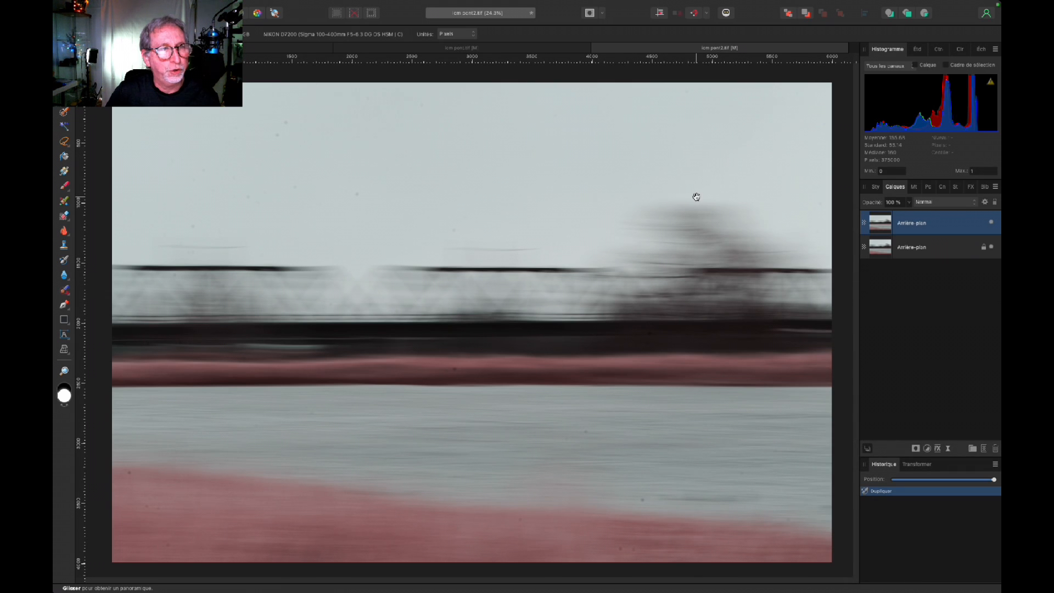
left_click(239, 12)
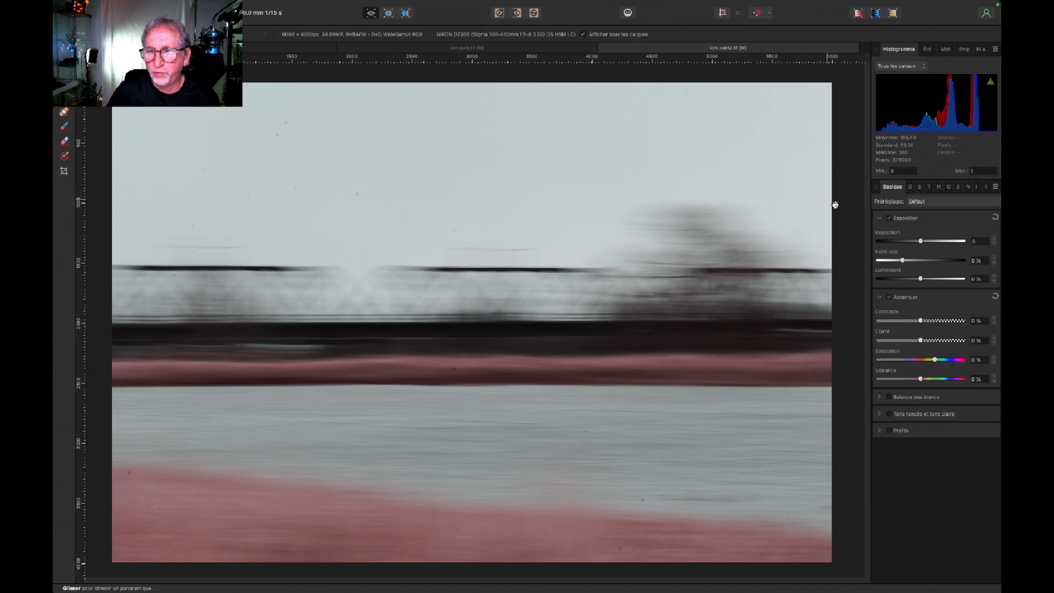
left_click(993, 339)
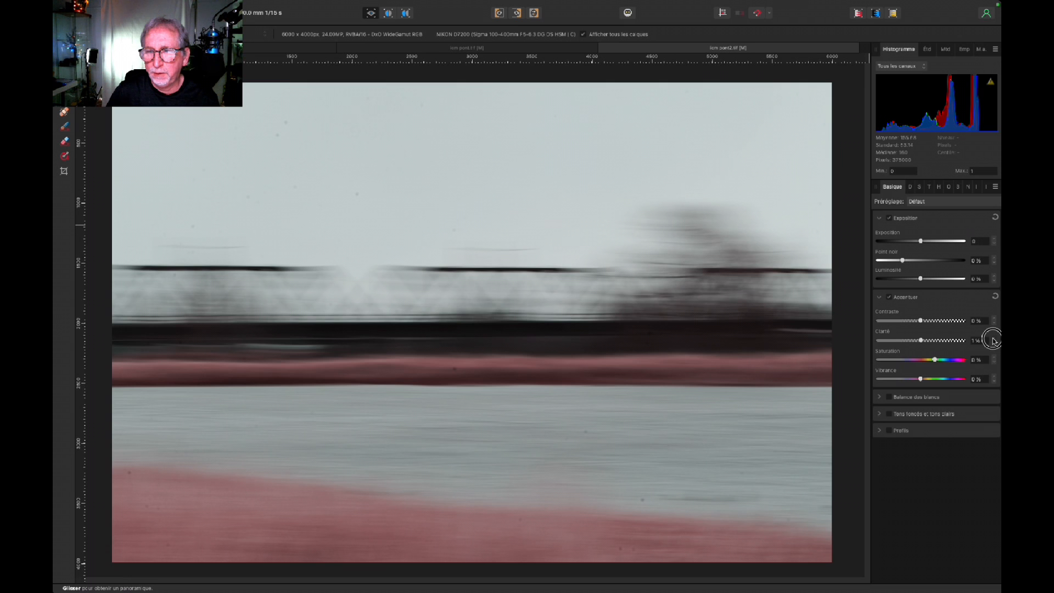
left_click(909, 187)
left_click_drag(880, 241, 895, 261)
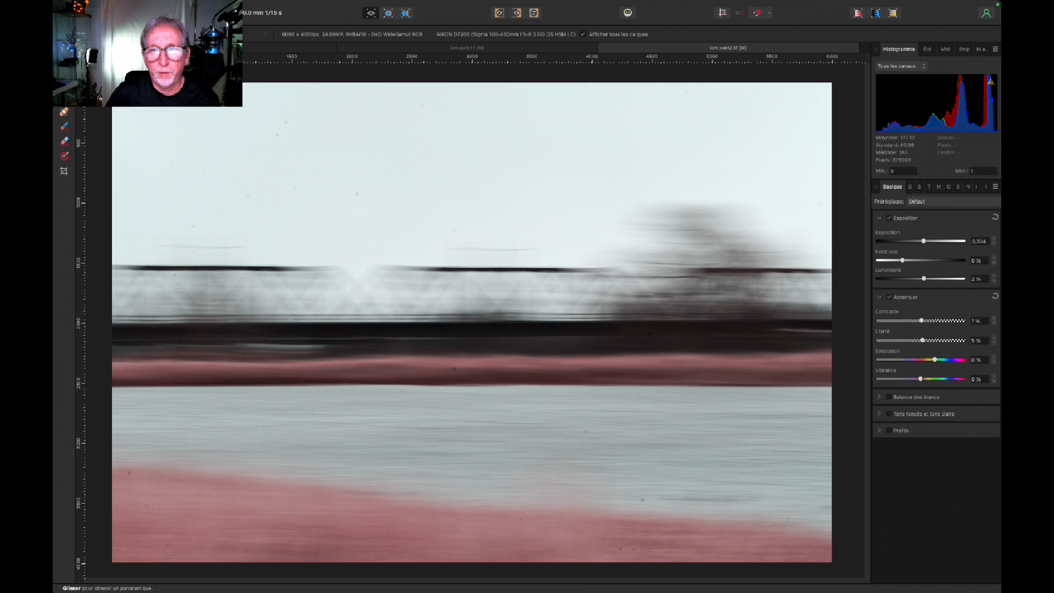
left_click(96, 12)
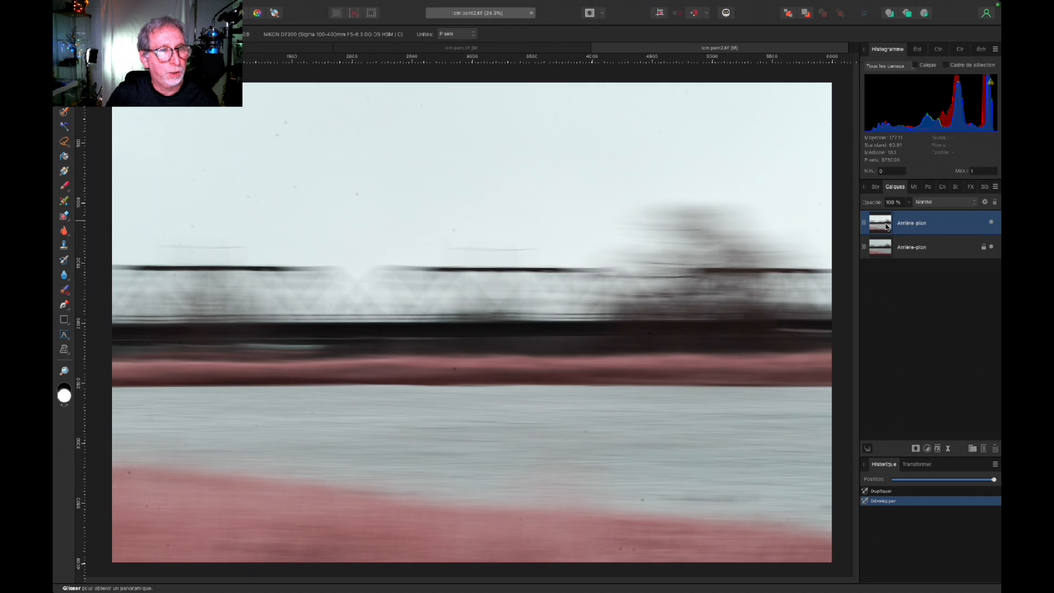
Crop strips off the top and bottom to make the photo a wider strip.
key("c")
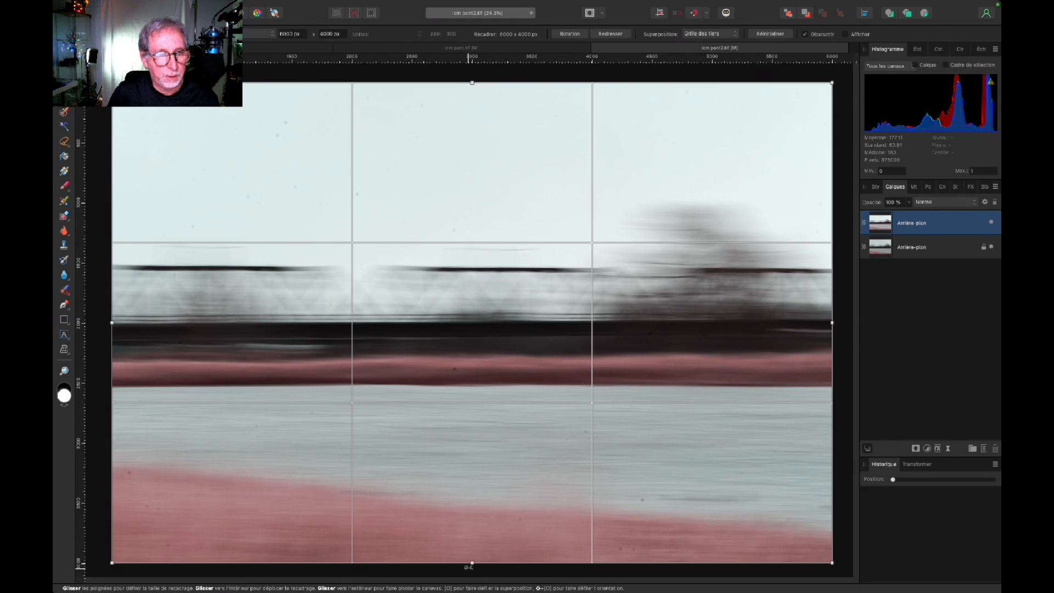
left_click_drag(471, 561, 466, 533)
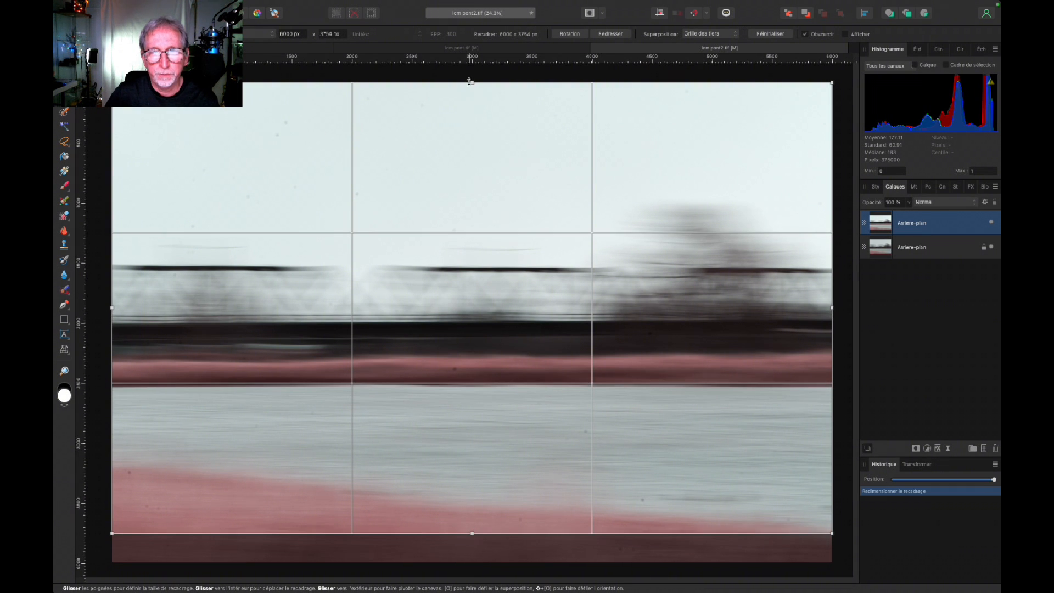
left_click_drag(469, 82, 318, 138)
key("Return")
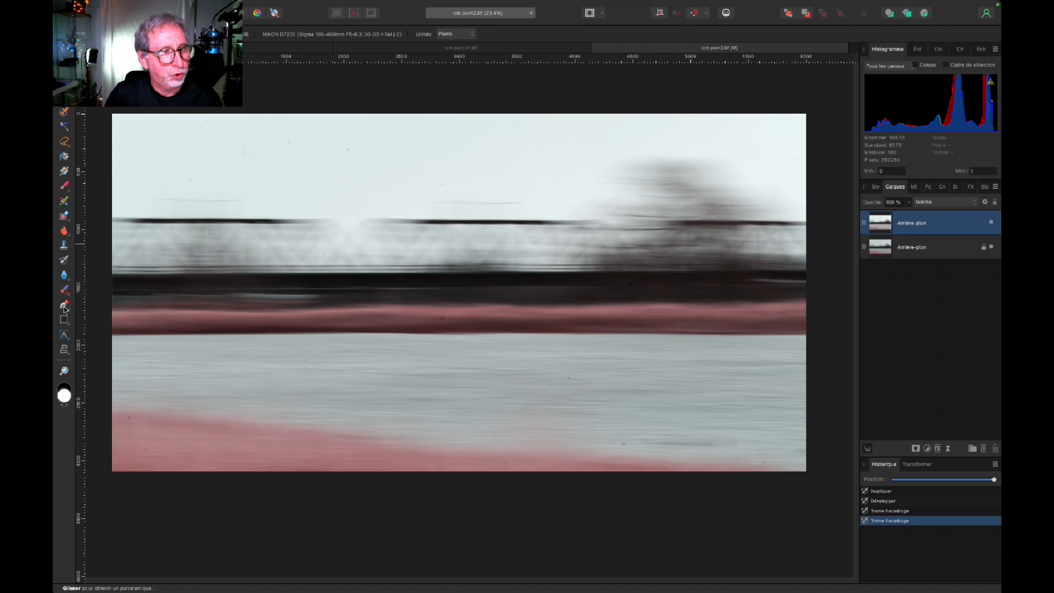
Inpaint away nine dust spots in the sky and one on the water.
left_click(64, 289)
left_click(190, 180)
left_click(191, 135)
left_click(200, 127)
left_click(243, 151)
left_click(289, 143)
left_click(349, 149)
left_click(442, 184)
left_click(578, 177)
left_click(676, 137)
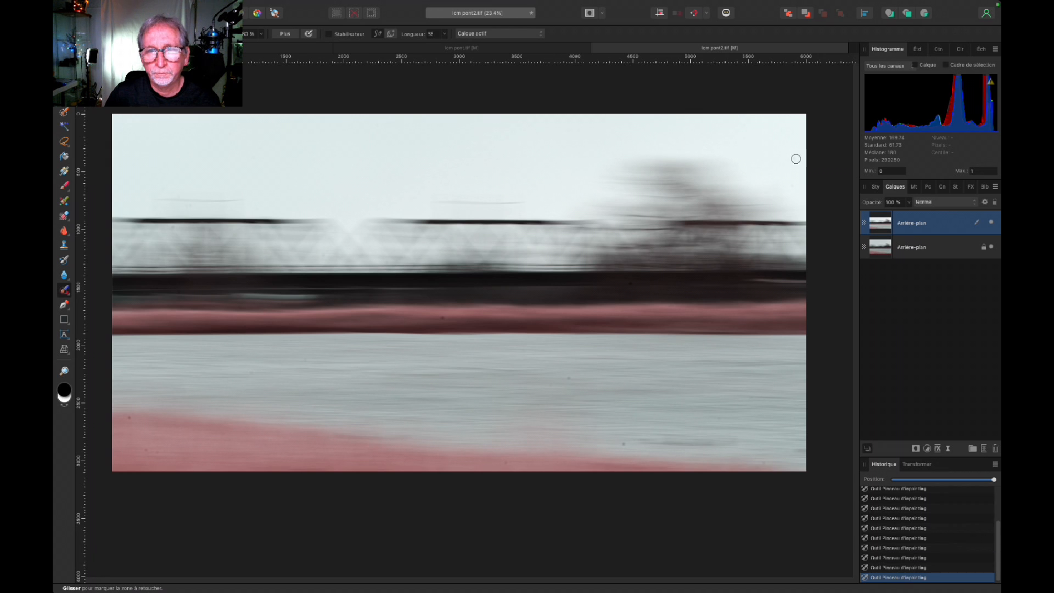
left_click(655, 449)
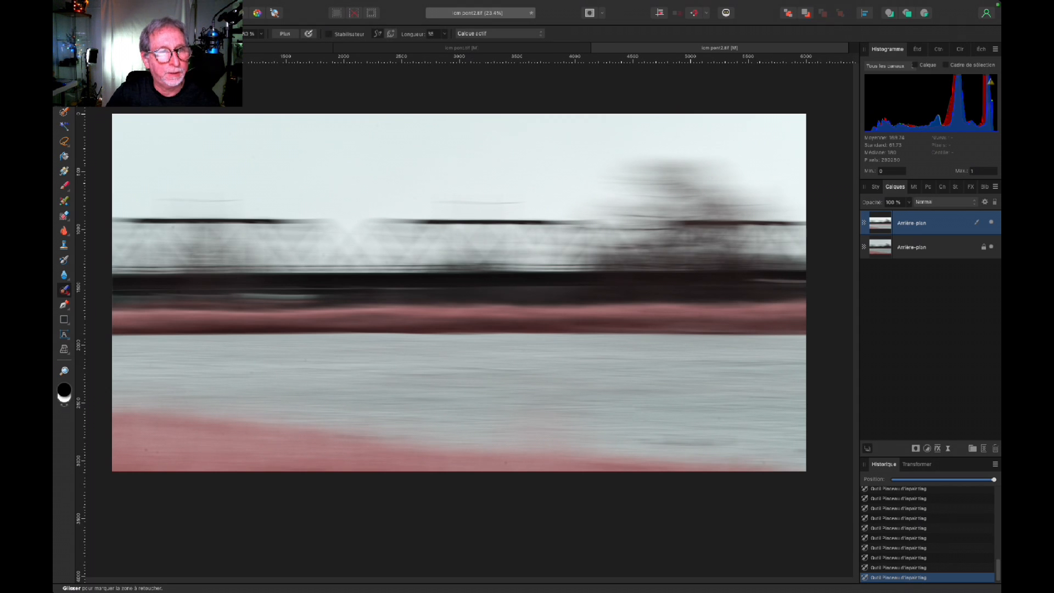
Add a Vibrance adjustment layer via Calque > Nouveau calque de réglage.
left_click(278, 6)
mouse_move(328, 140)
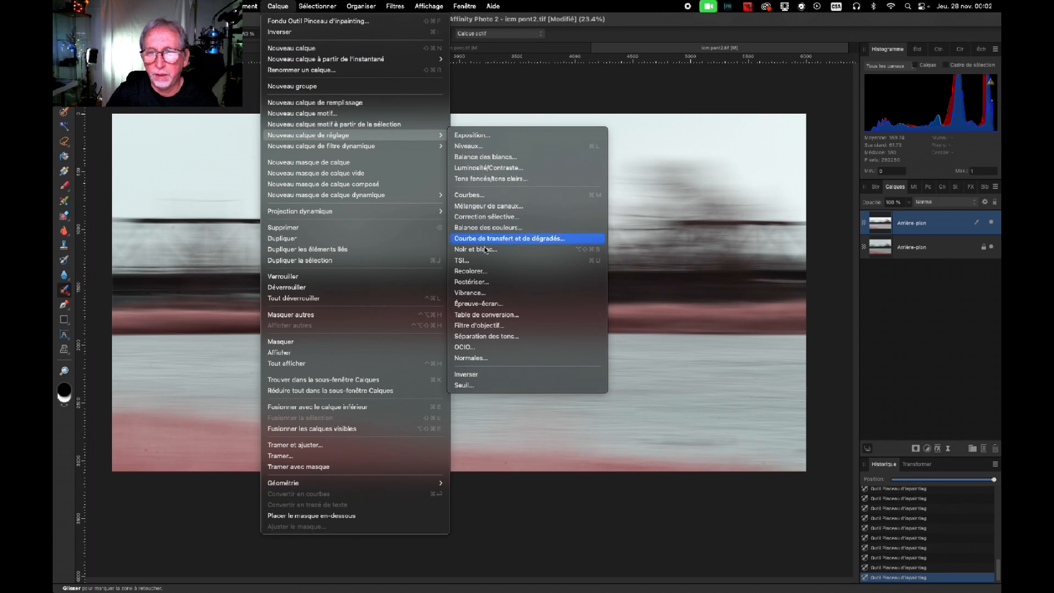
left_click(471, 293)
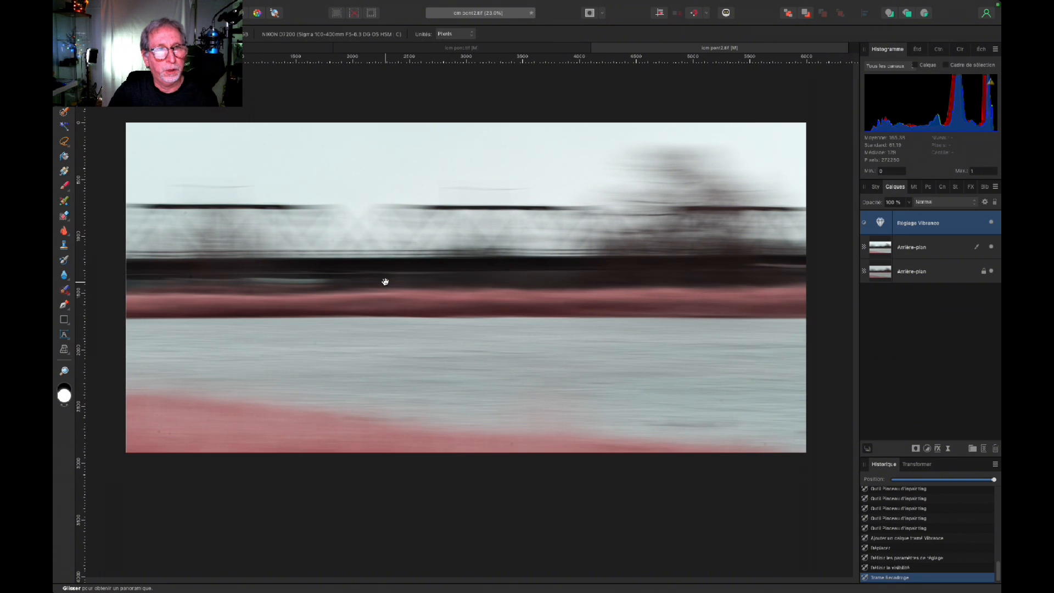